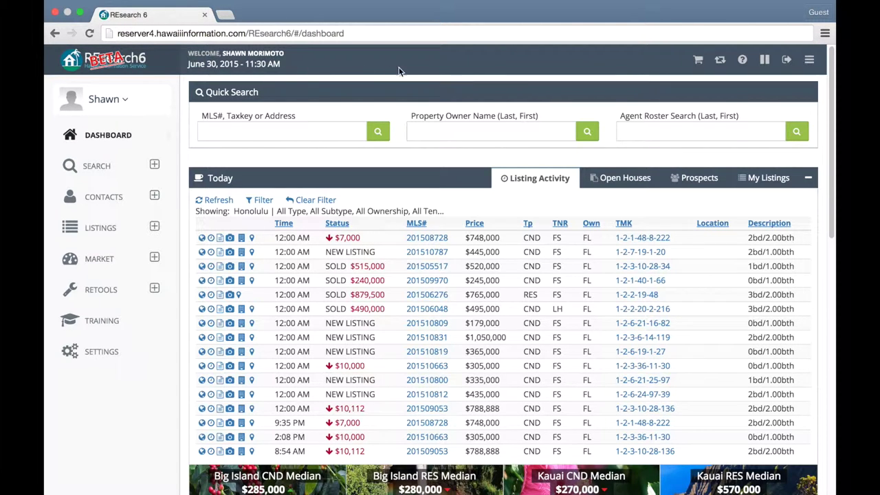
# - Expand the Search and Contacts navigation sections, then hide the menu to widen the dashboard
pyautogui.click(154, 165)
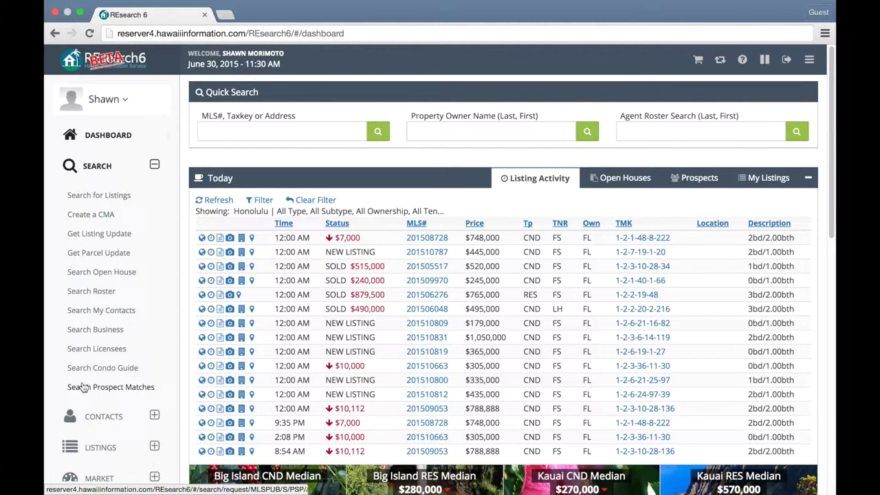
pyautogui.click(156, 418)
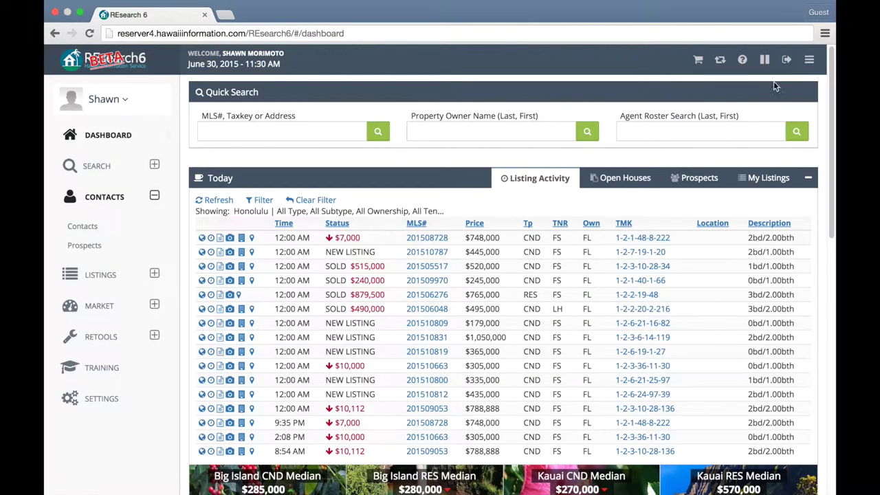
pyautogui.click(810, 61)
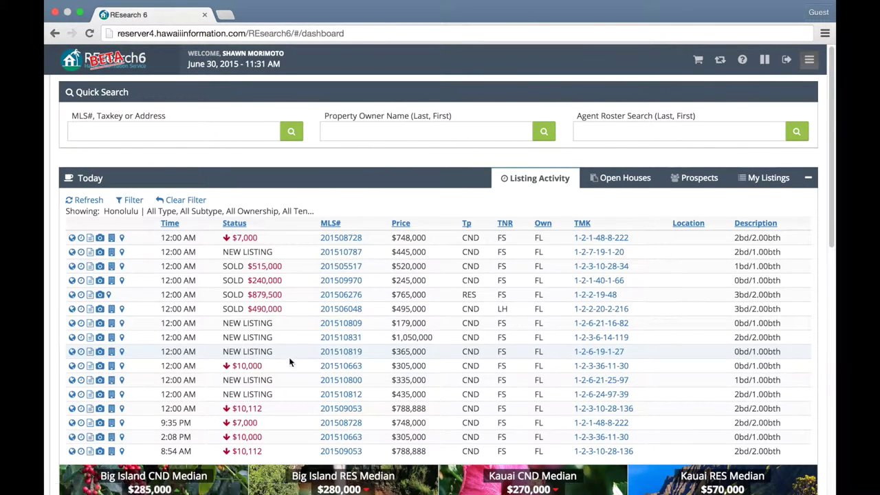
pyautogui.moveTo(44, 187)
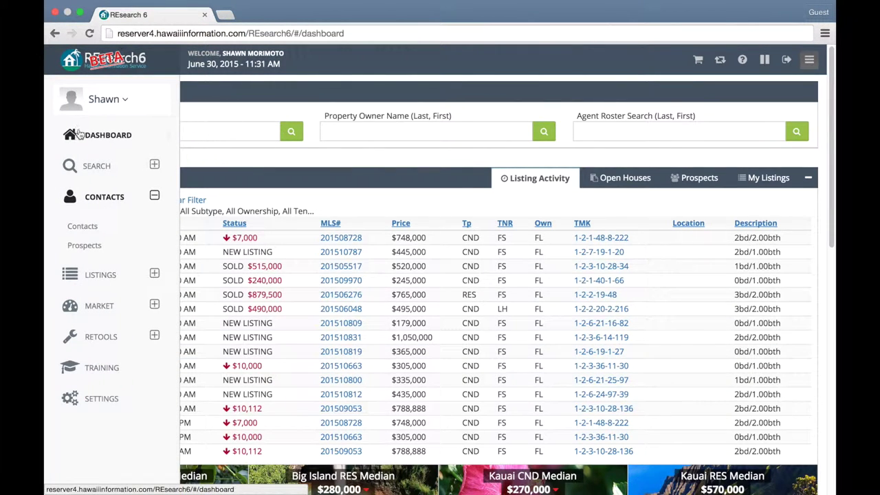
pyautogui.click(800, 75)
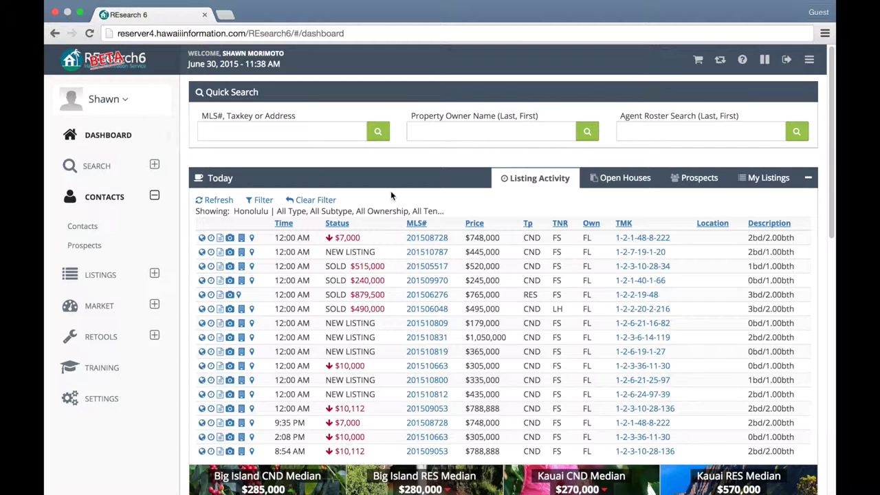
pyautogui.click(619, 177)
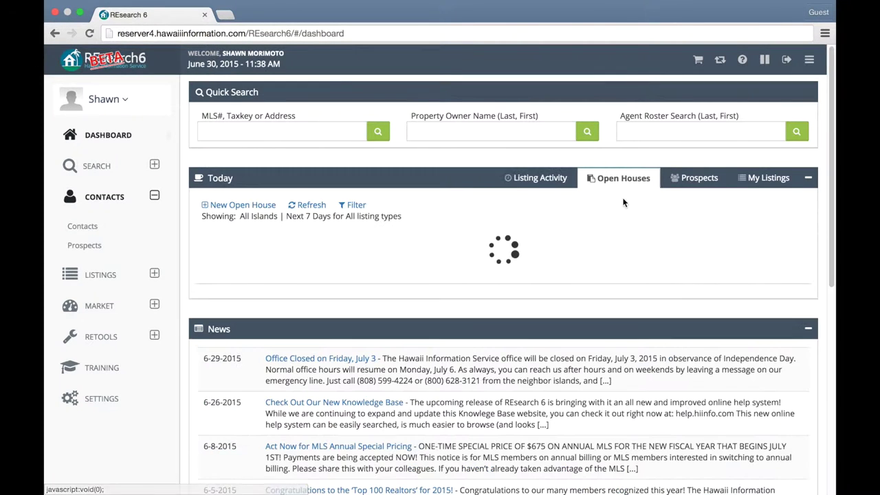
pyautogui.click(693, 182)
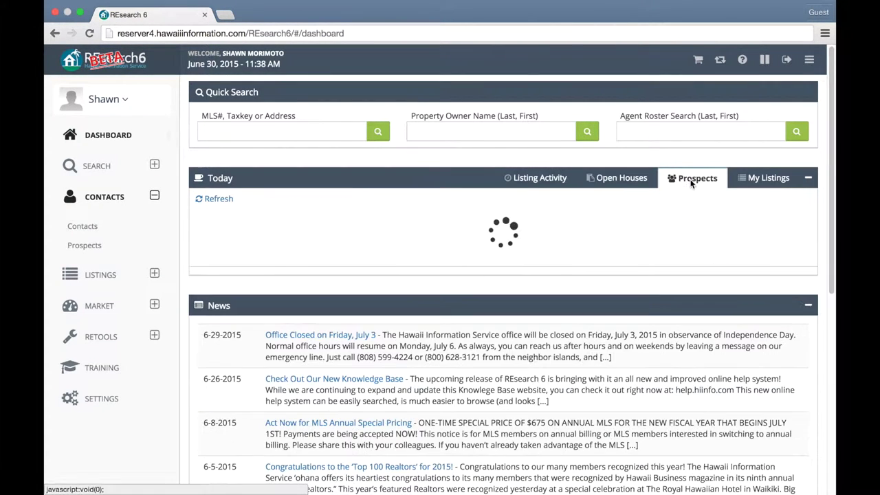
pyautogui.click(762, 179)
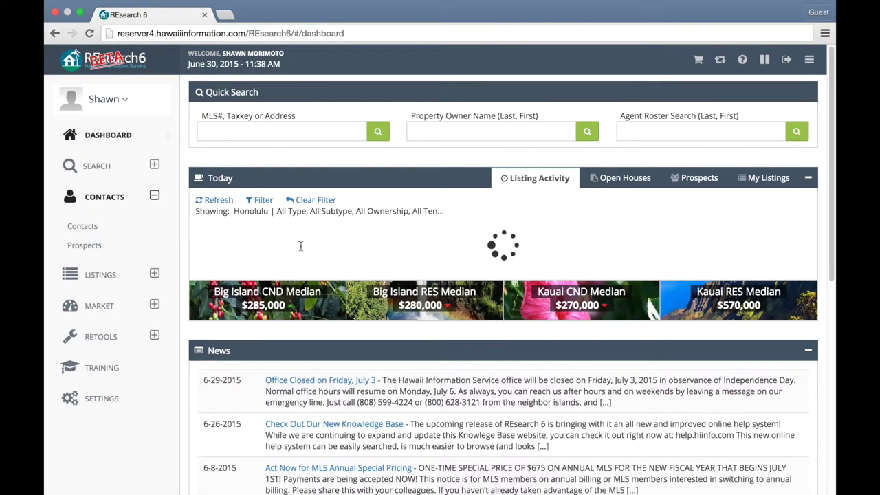
pyautogui.click(262, 200)
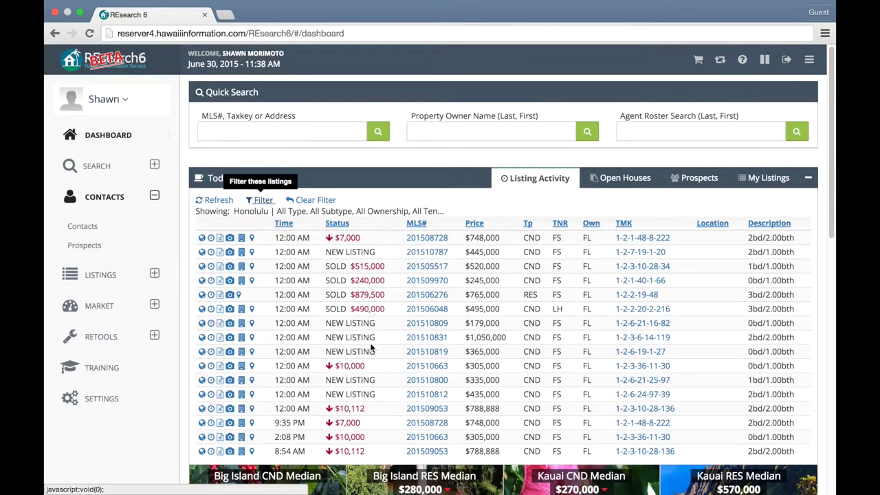
pyautogui.scroll(-5, 732, 323)
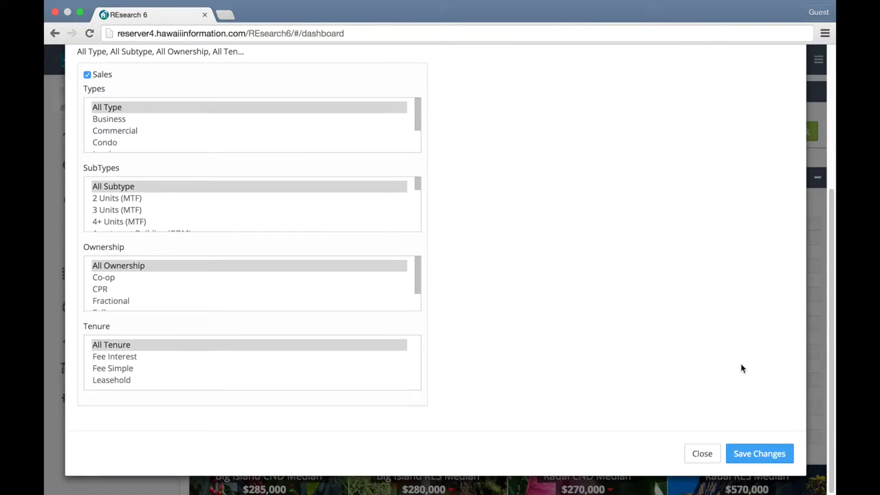
pyautogui.click(702, 454)
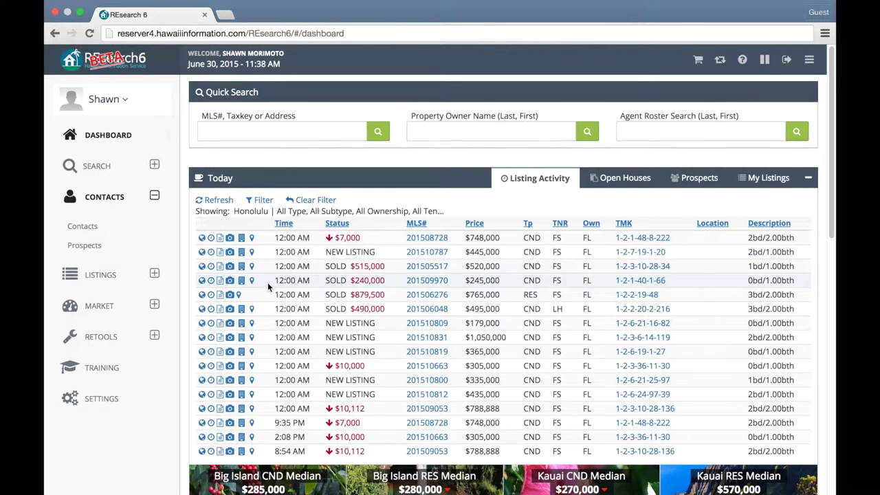
pyautogui.click(215, 200)
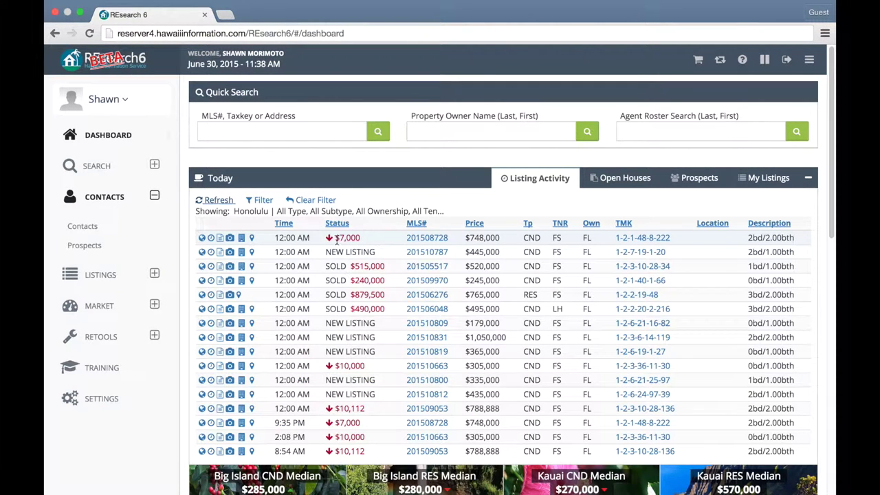
pyautogui.scroll(-2, 325, 232)
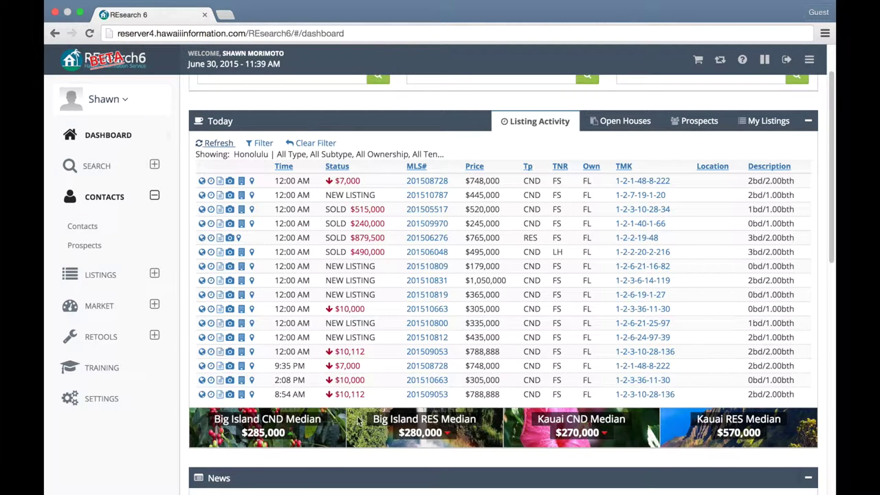
pyautogui.scroll(-3, 398, 319)
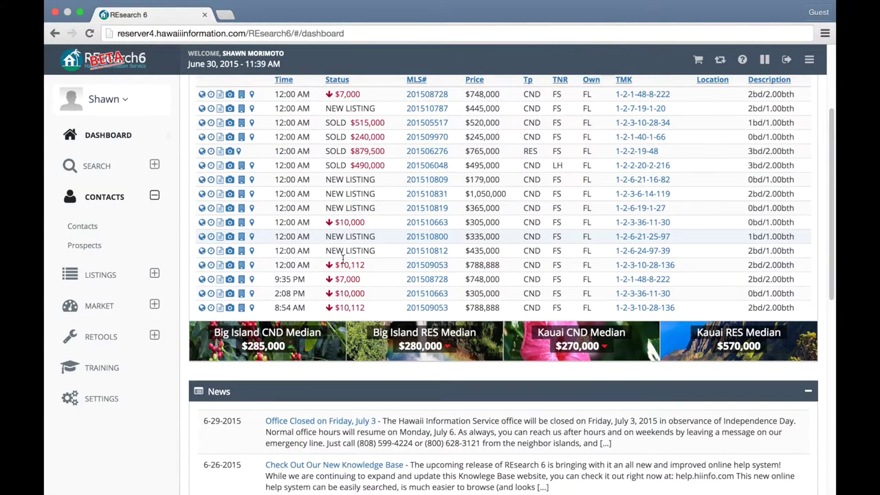
pyautogui.scroll(-5, 260, 242)
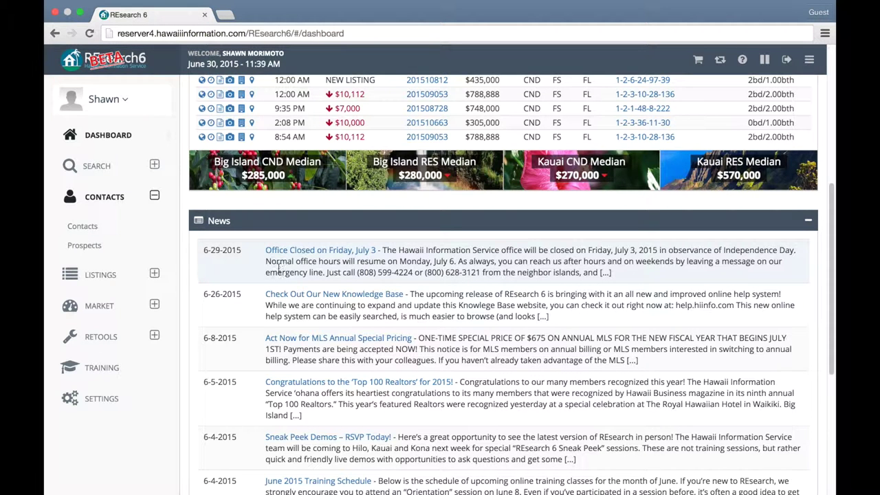
pyautogui.scroll(5, 272, 272)
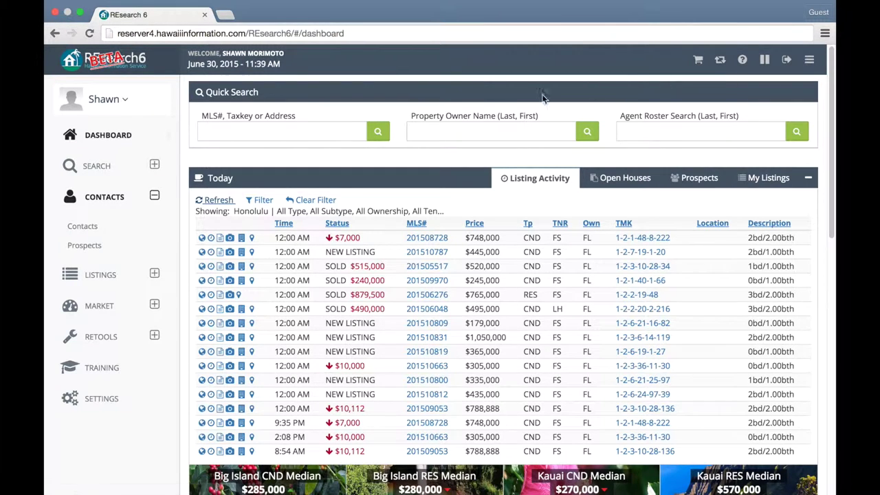
pyautogui.click(125, 103)
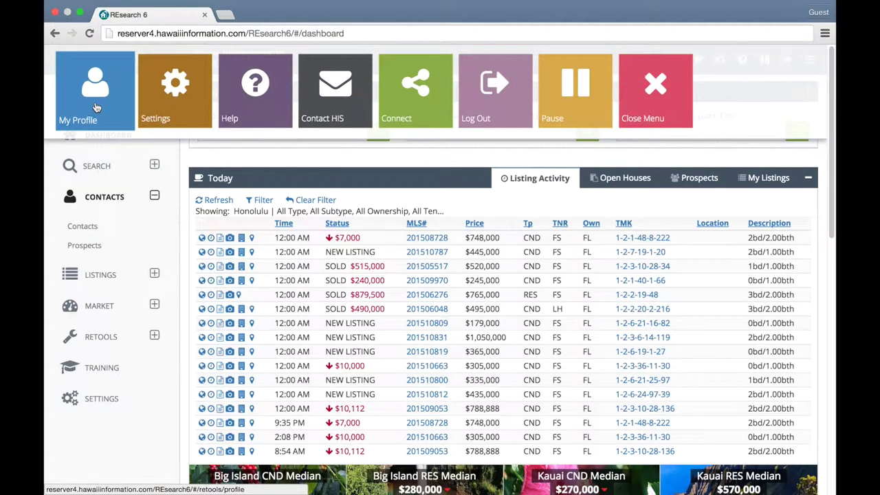
pyautogui.click(82, 100)
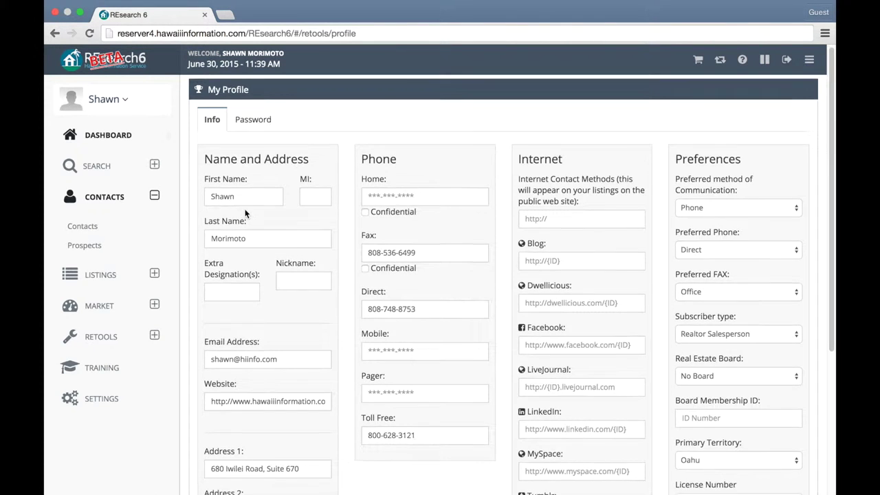
pyautogui.scroll(-5, 243, 217)
pyautogui.scroll(5, 245, 214)
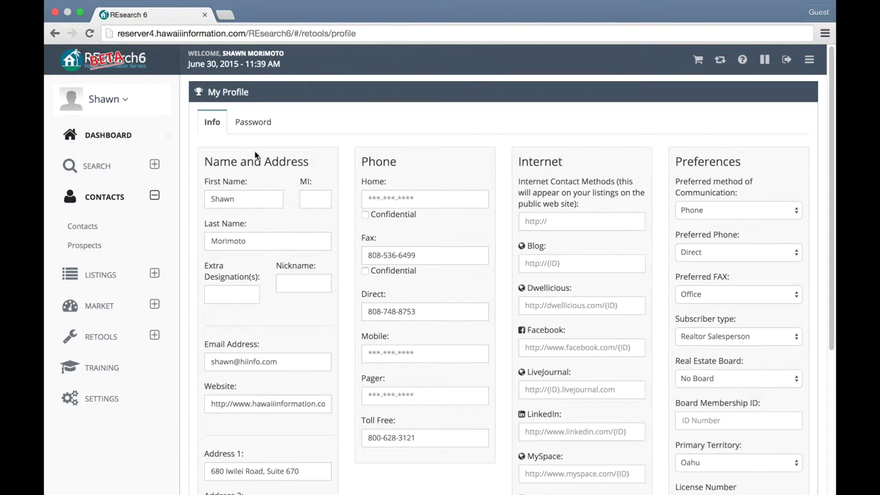
pyautogui.click(244, 127)
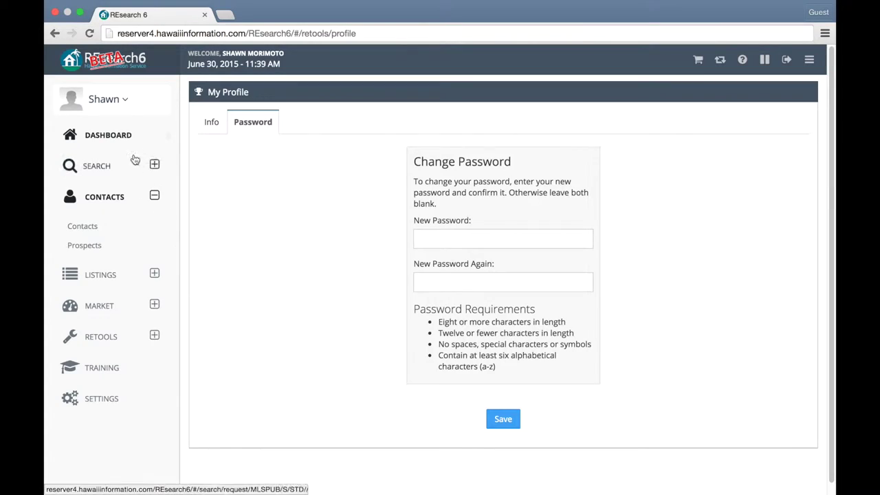
pyautogui.click(102, 137)
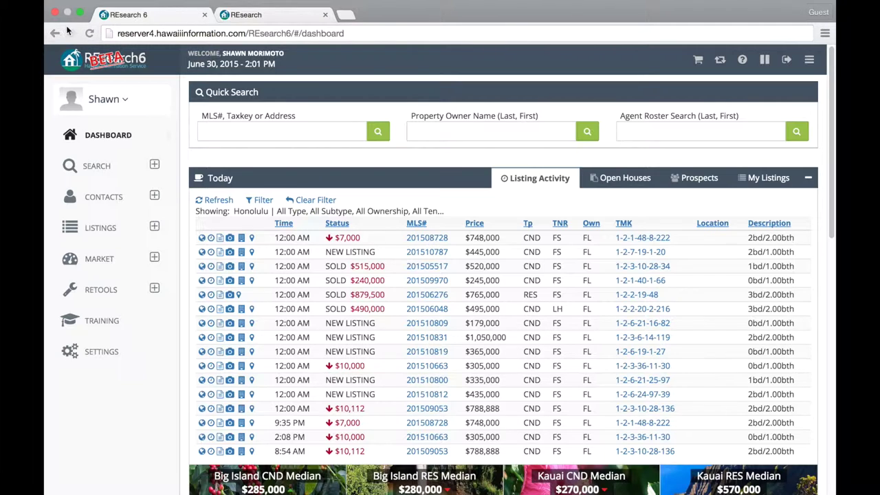
# - Narrow the browser window to phone width so the dashboard switches to its mobile layout
pyautogui.click(81, 18)
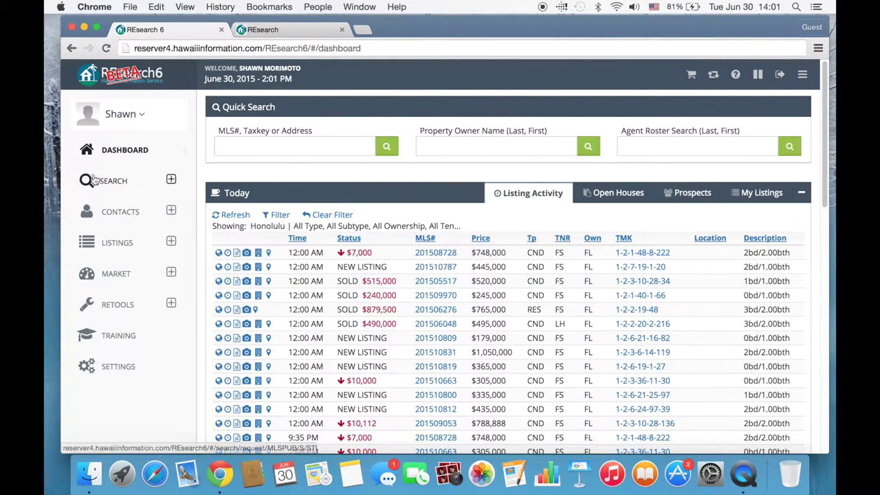
pyautogui.moveTo(63, 177); pyautogui.dragTo(118, 187)
pyautogui.click(277, 254)
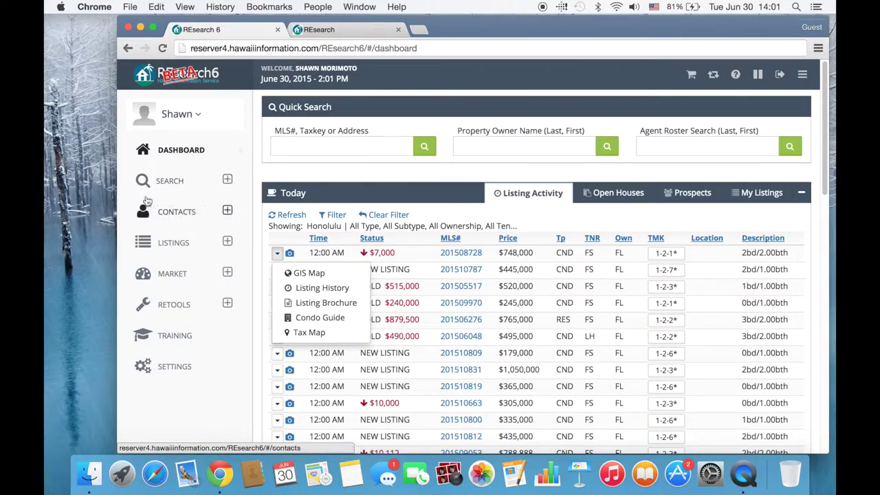
pyautogui.moveTo(118, 185); pyautogui.dragTo(237, 195)
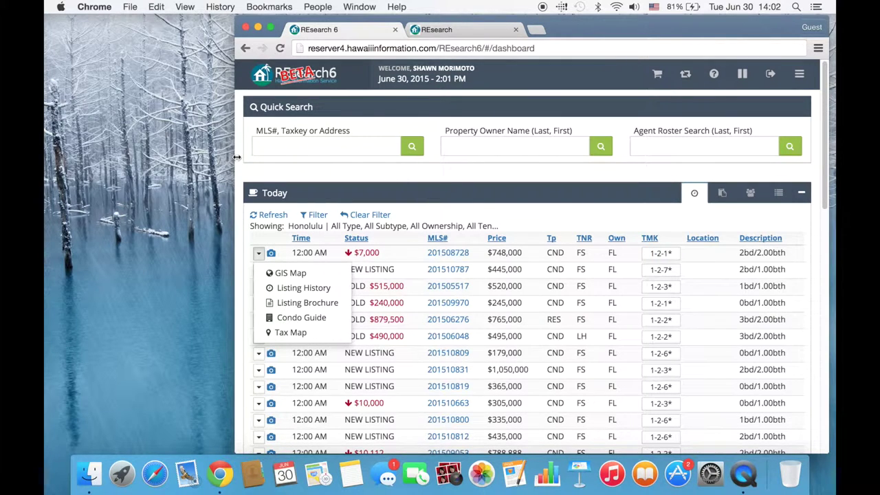
pyautogui.moveTo(237, 157); pyautogui.dragTo(506, 159)
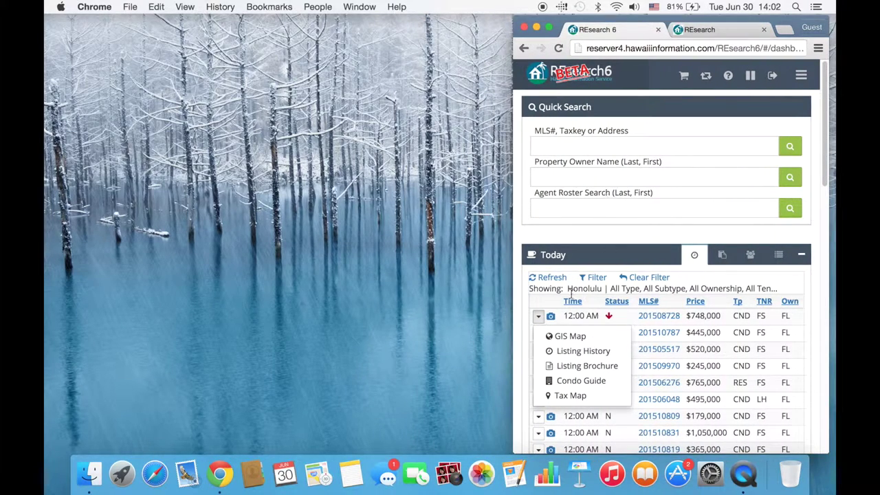
pyautogui.click(541, 318)
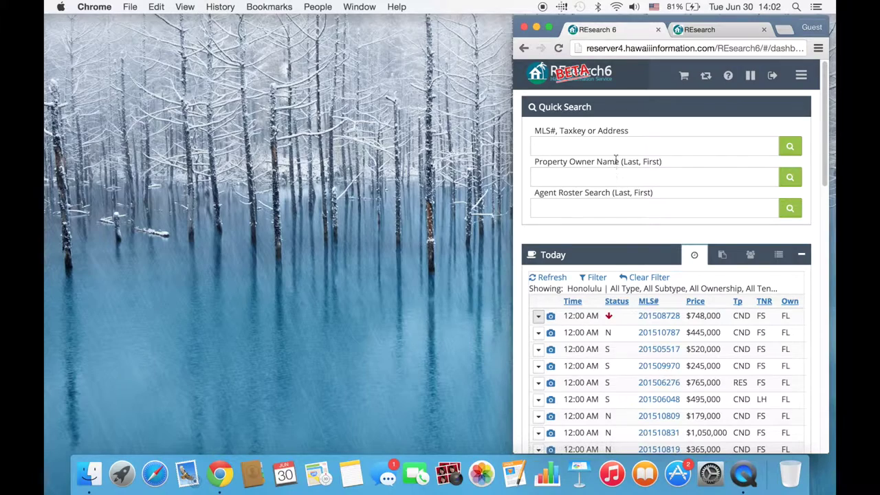
# - Scroll through the mobile dashboard's Quick Search, Honolulu listing activity and island median prices
pyautogui.scroll(-1, 614, 156)
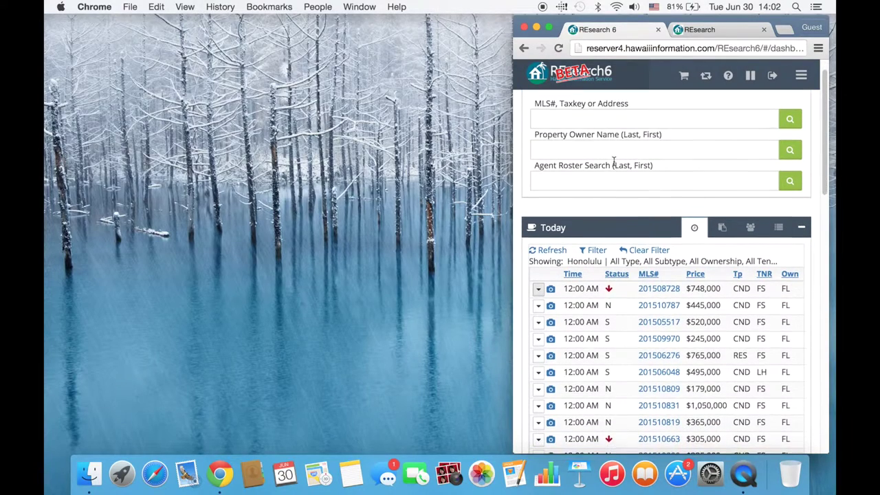
pyautogui.scroll(-3, 616, 165)
pyautogui.scroll(-14, 638, 209)
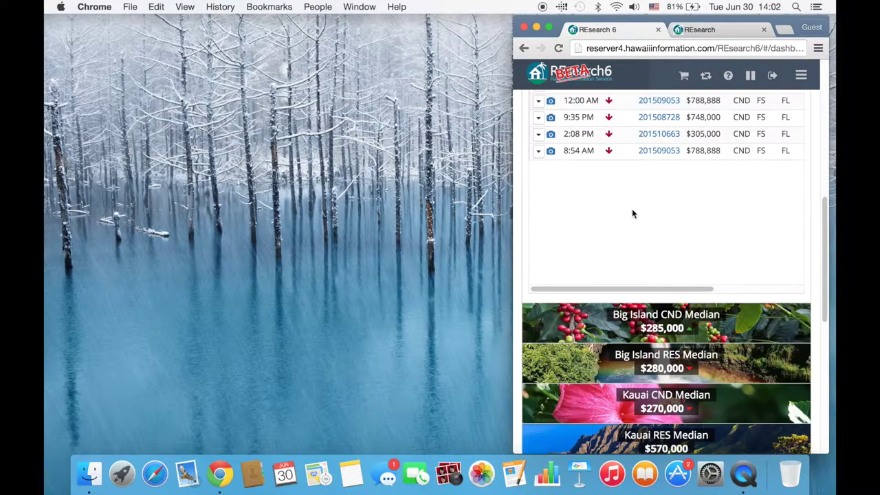
pyautogui.scroll(18, 632, 209)
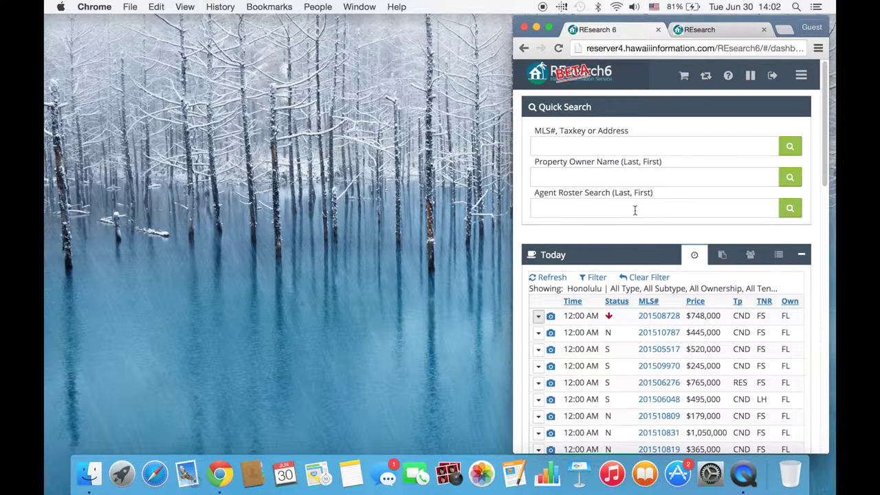